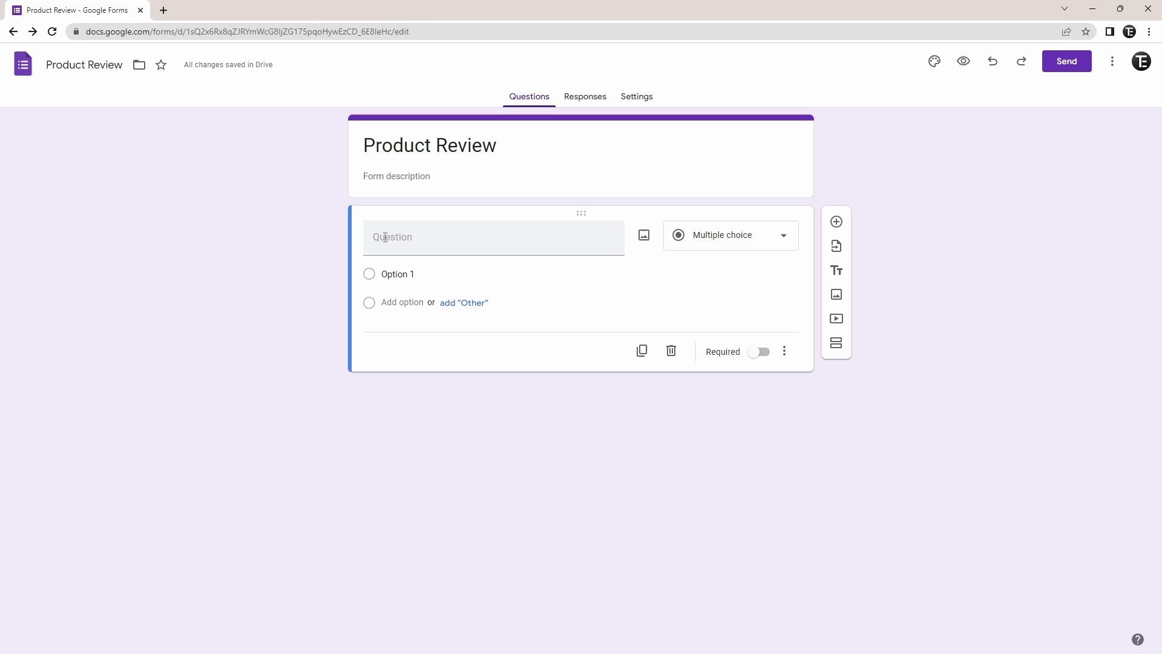
Enter 'Will you buy the product?' as a multiple-choice question with Yes, No and Other options.
click(463, 240)
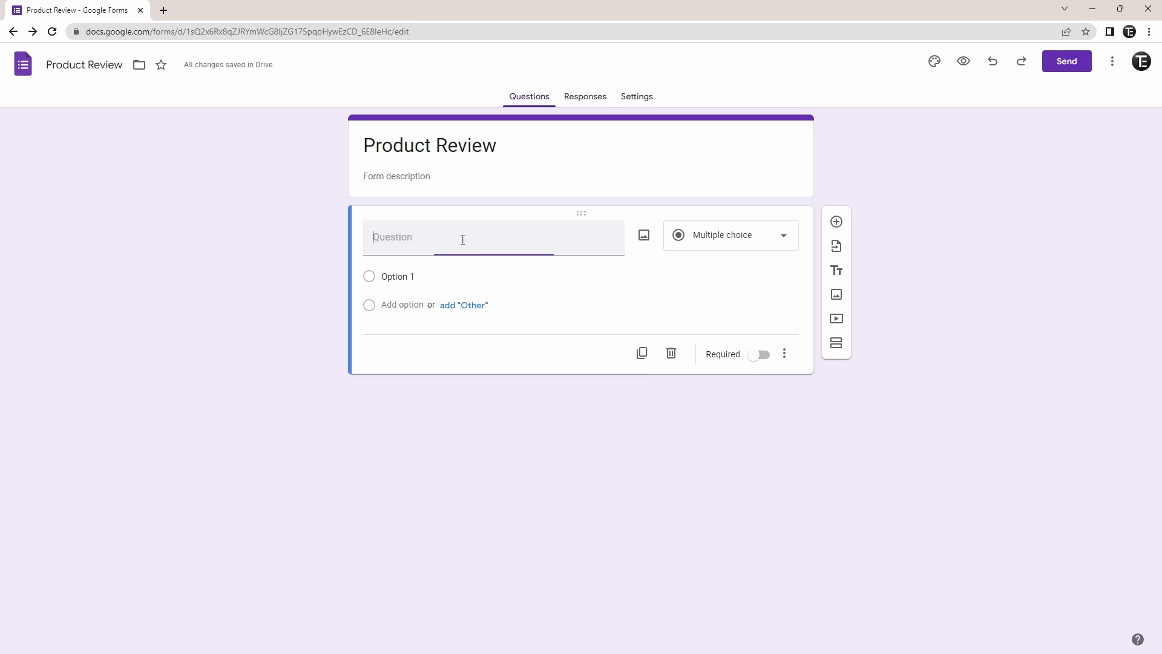
text(Will you buy the product?)
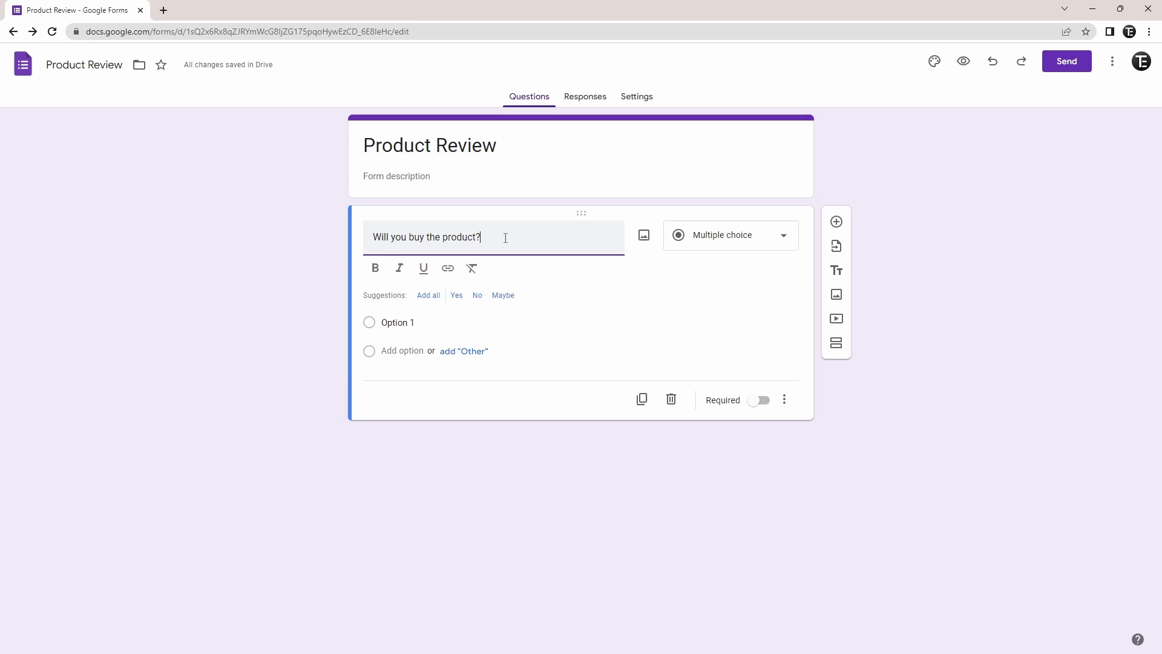
click(787, 242)
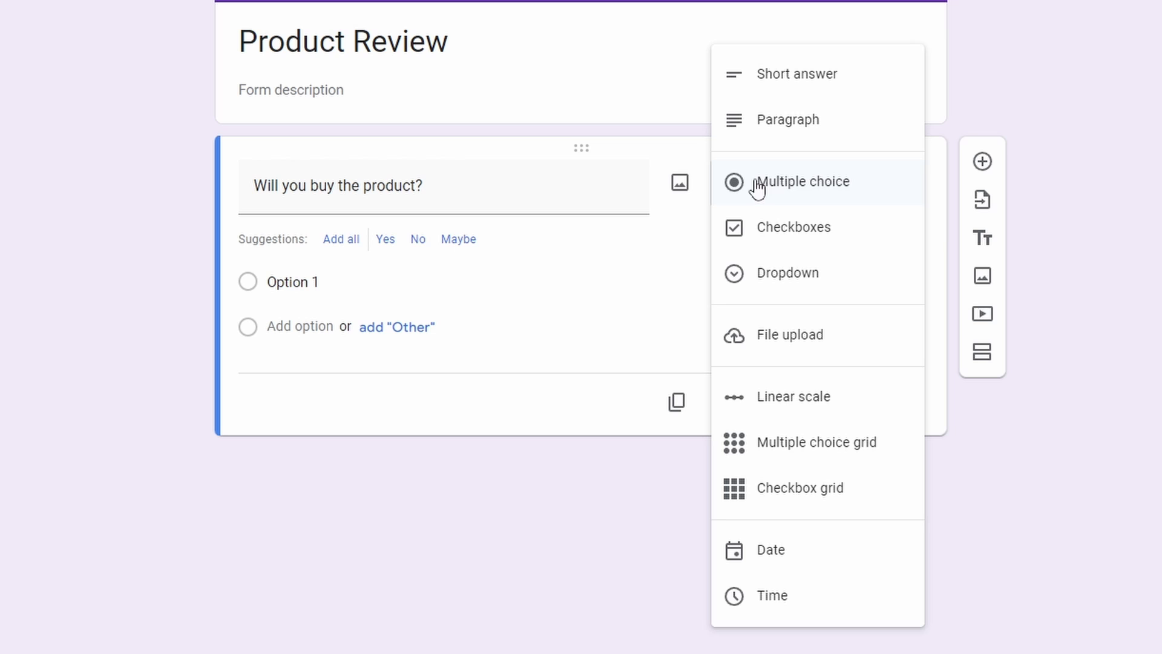
click(815, 185)
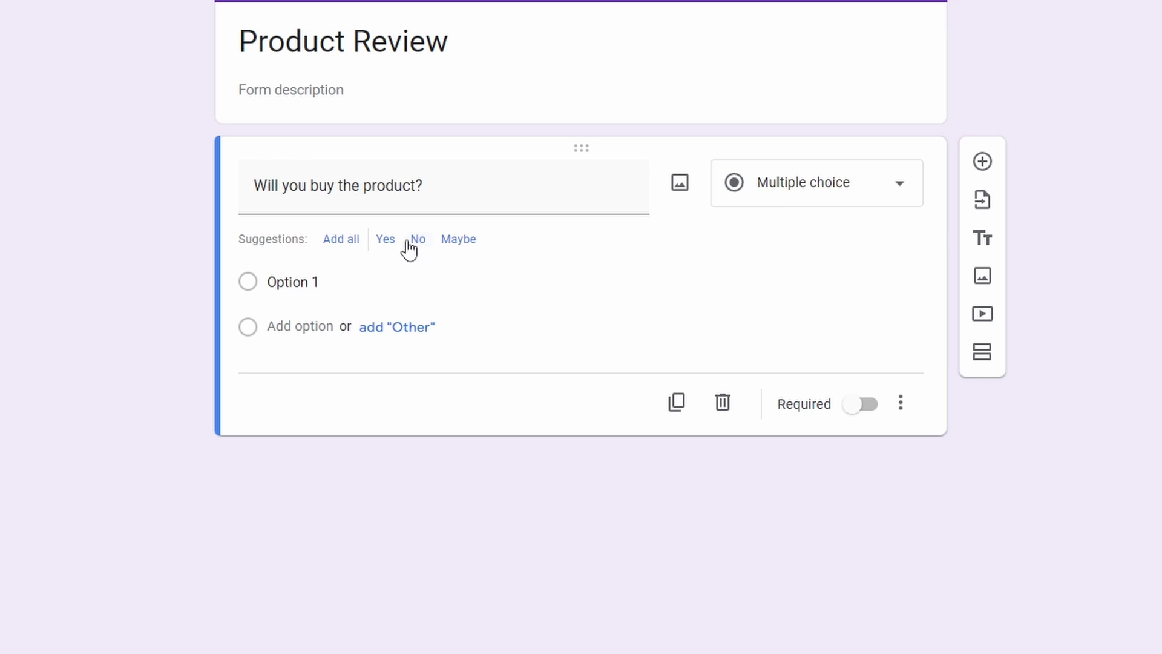
click(385, 239)
click(385, 240)
click(397, 327)
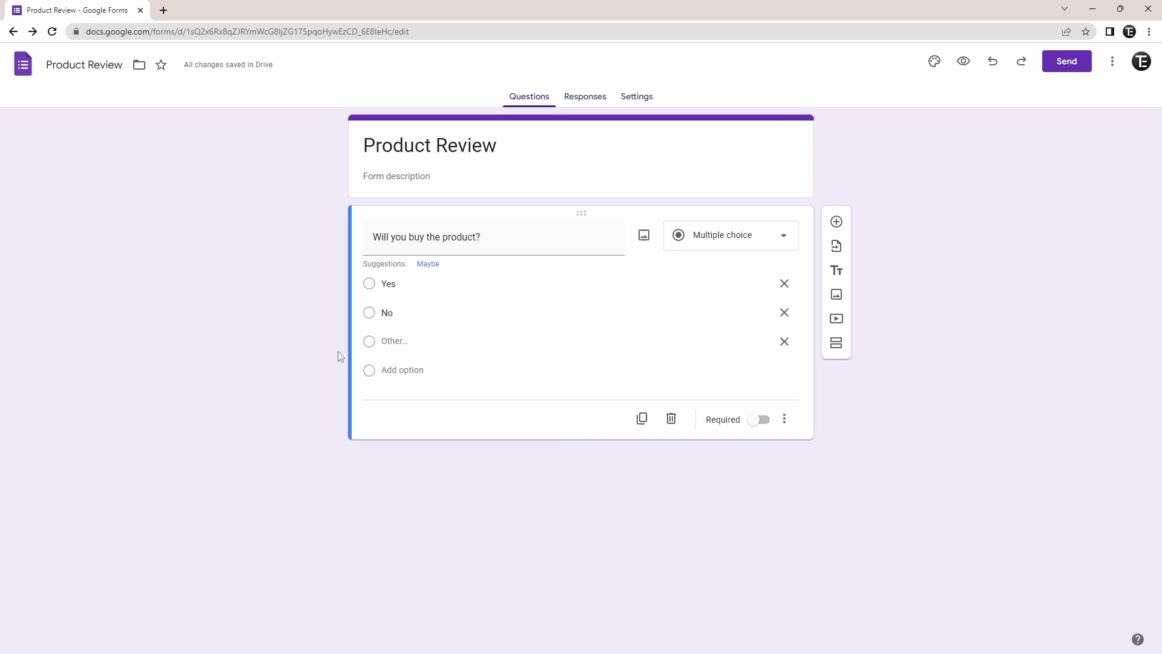
Add two untitled sections after the purchase question, then select Section 2 and return to the top.
click(837, 344)
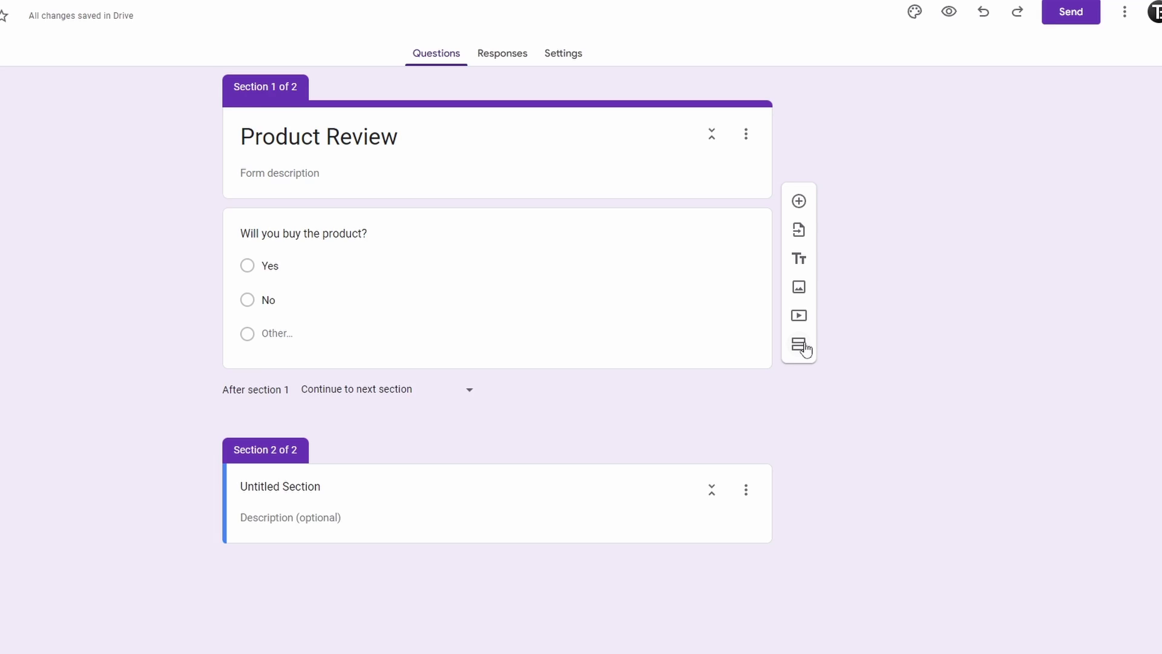
click(797, 348)
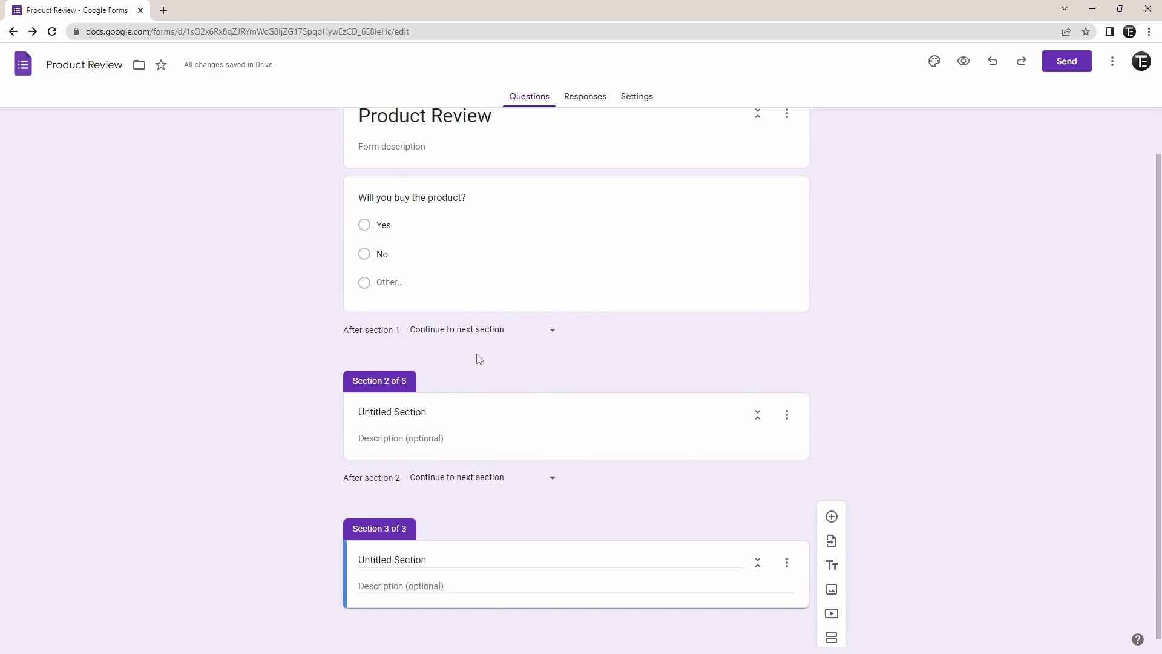
click(271, 401)
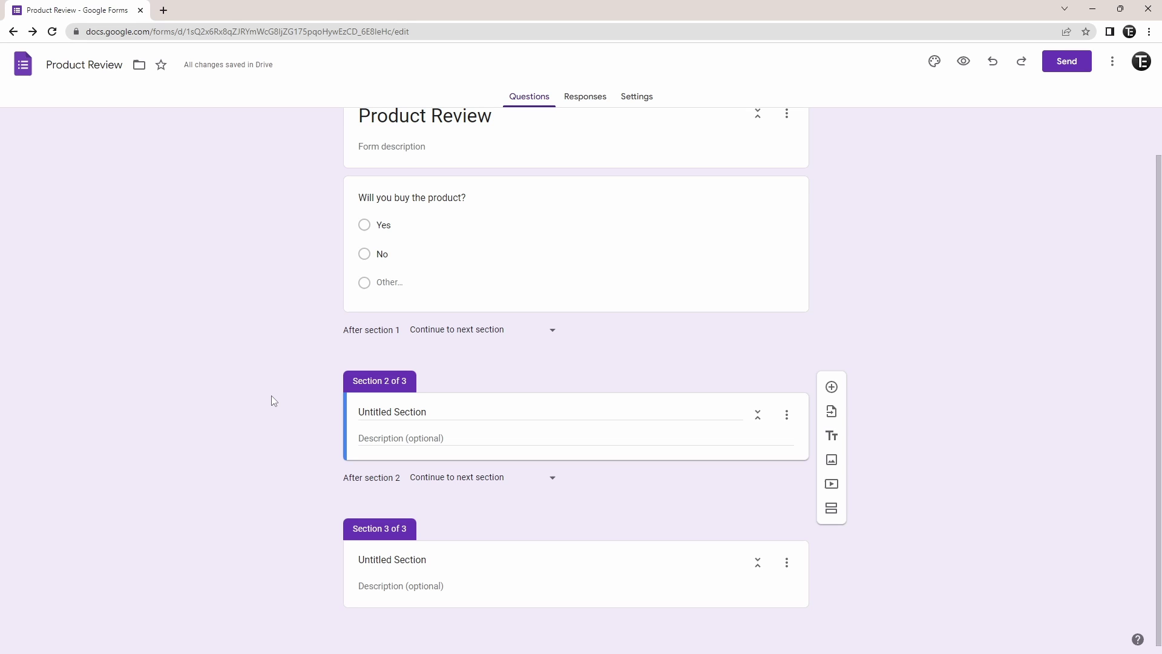
scroll(271, 401, up, 2)
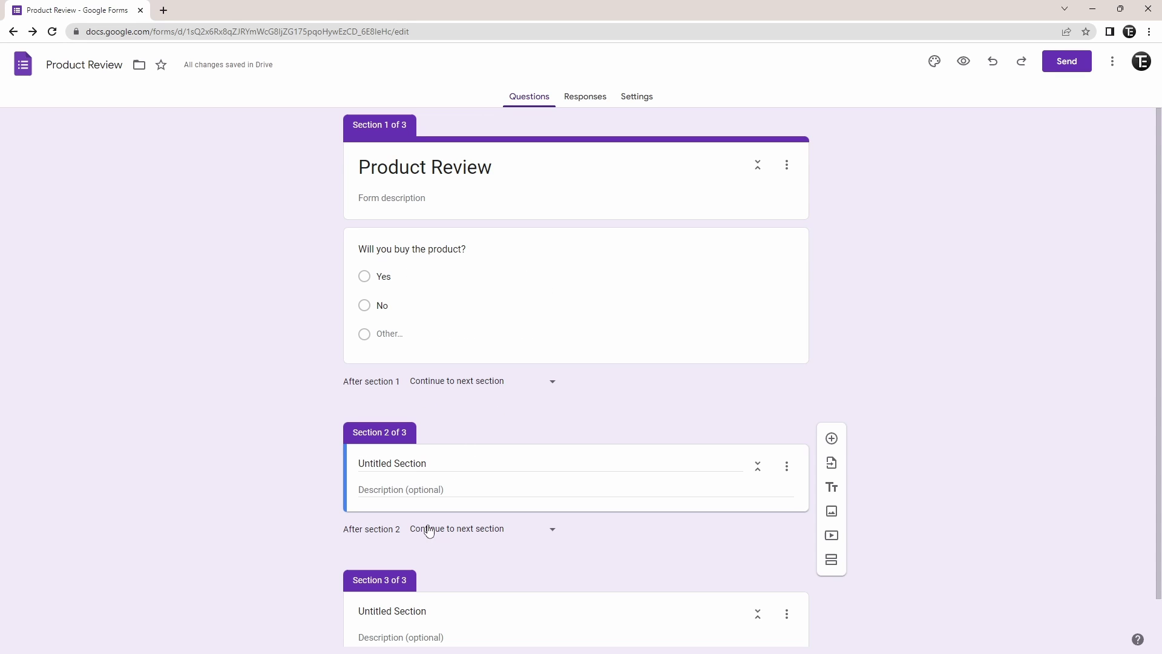
Turn on 'Go to section based on answer' for the 'Will you buy the product?' question.
click(536, 236)
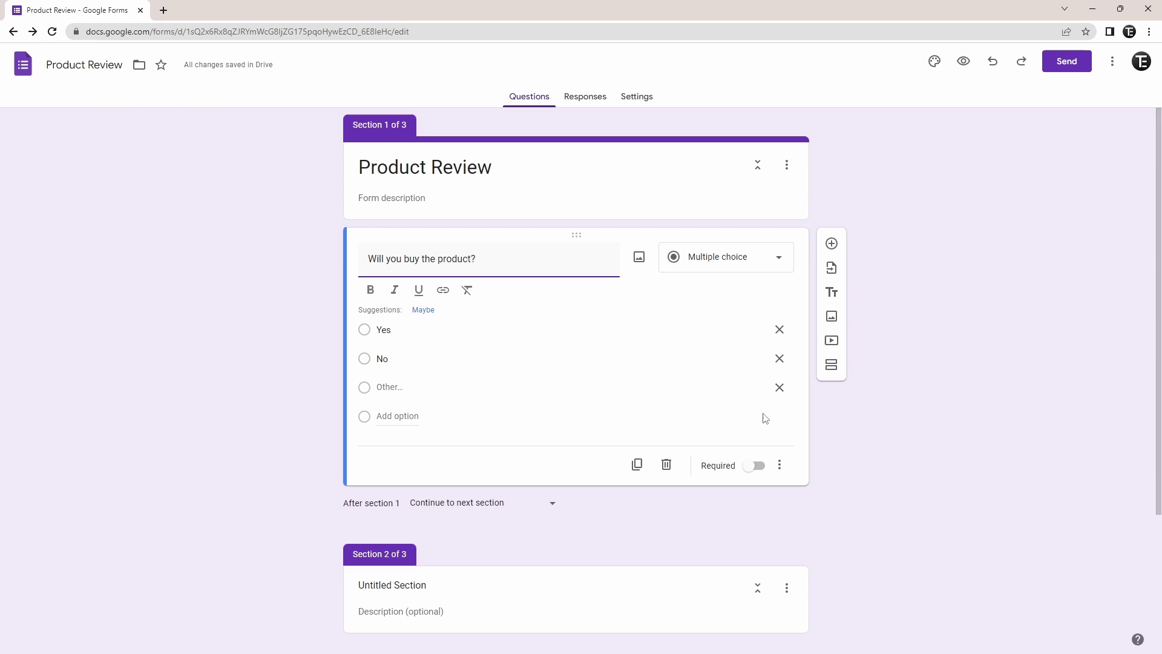
click(782, 470)
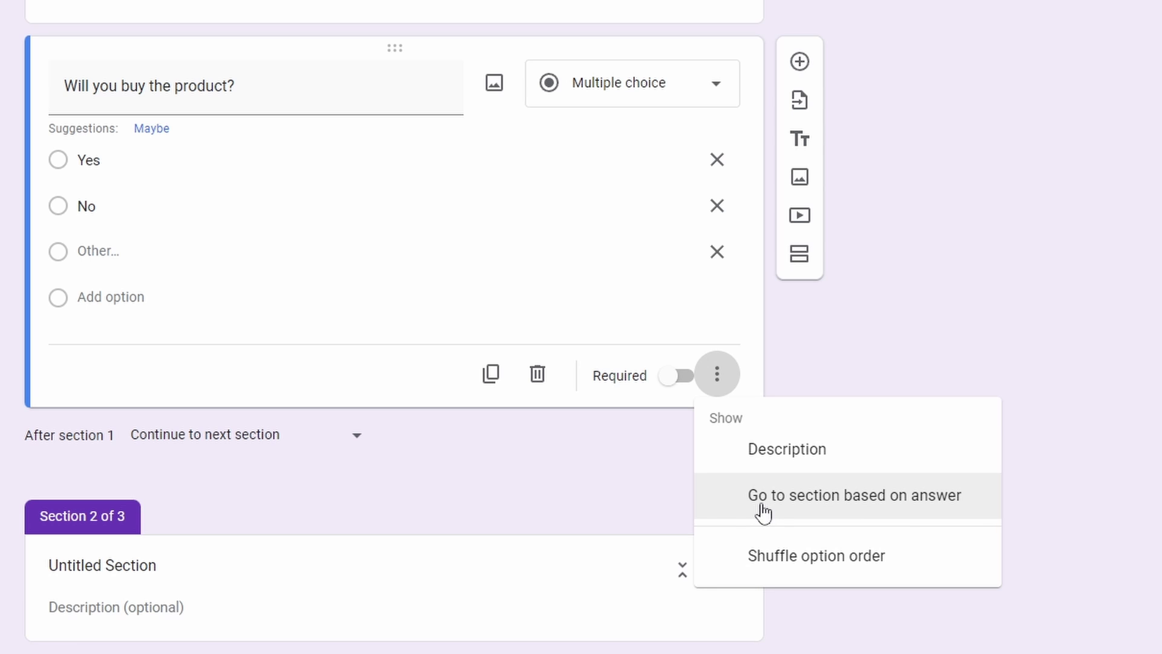
click(742, 509)
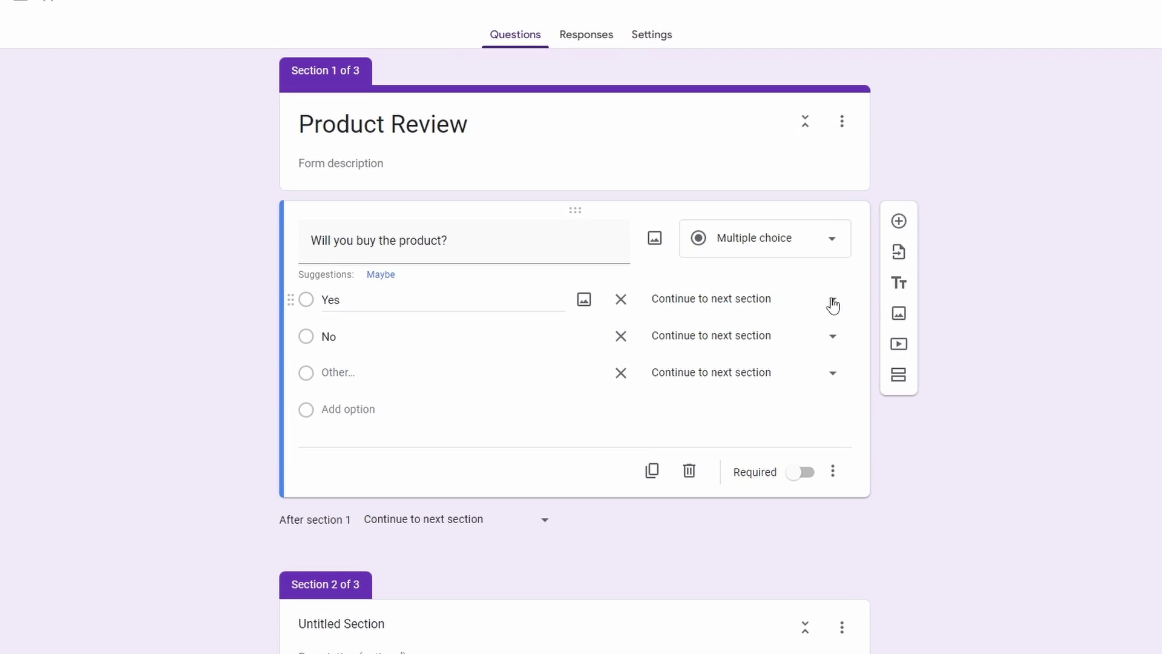
Set Yes to Submit form, No to Go to section 2, and Other to Go to section 3.
click(833, 303)
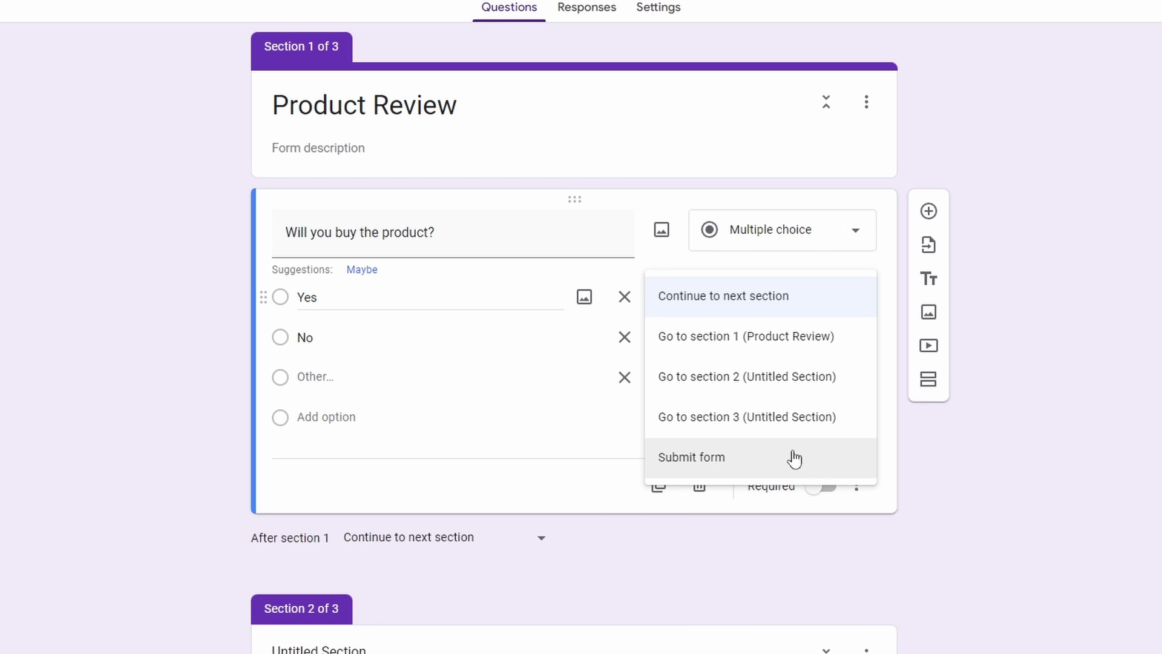
click(699, 467)
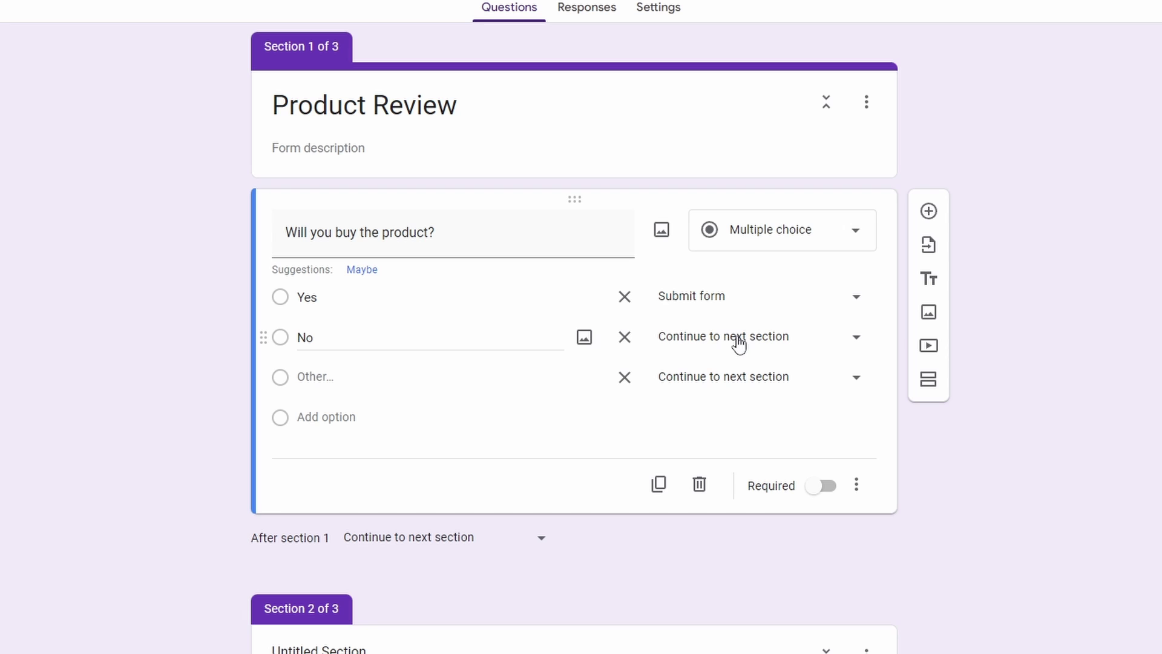
click(819, 338)
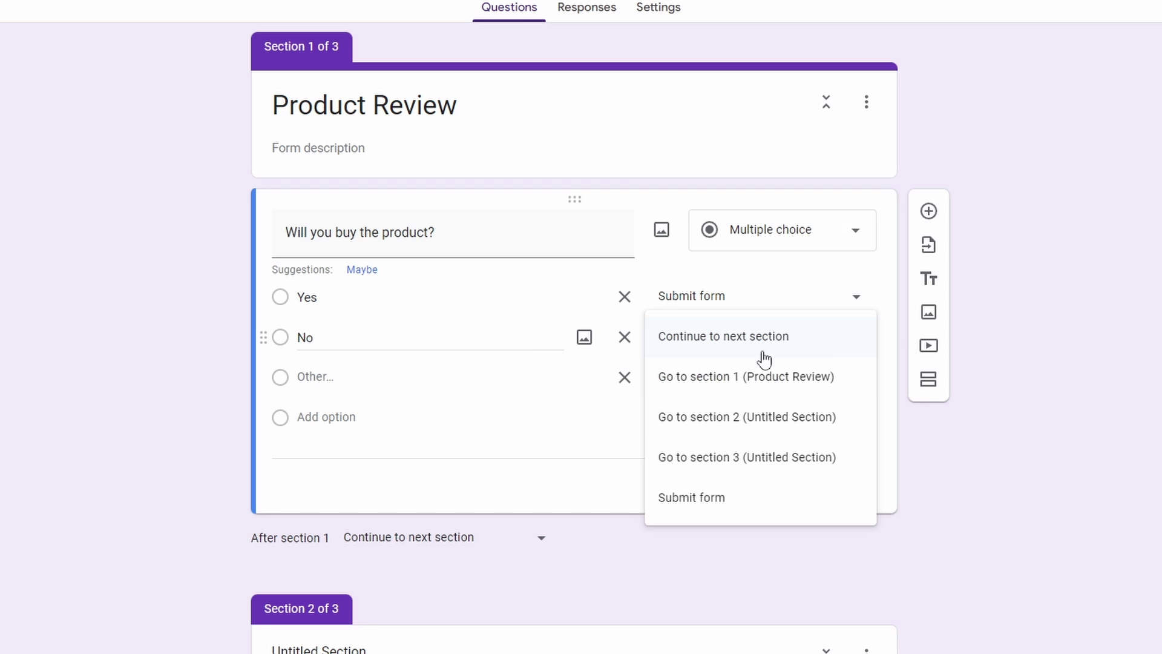
click(707, 416)
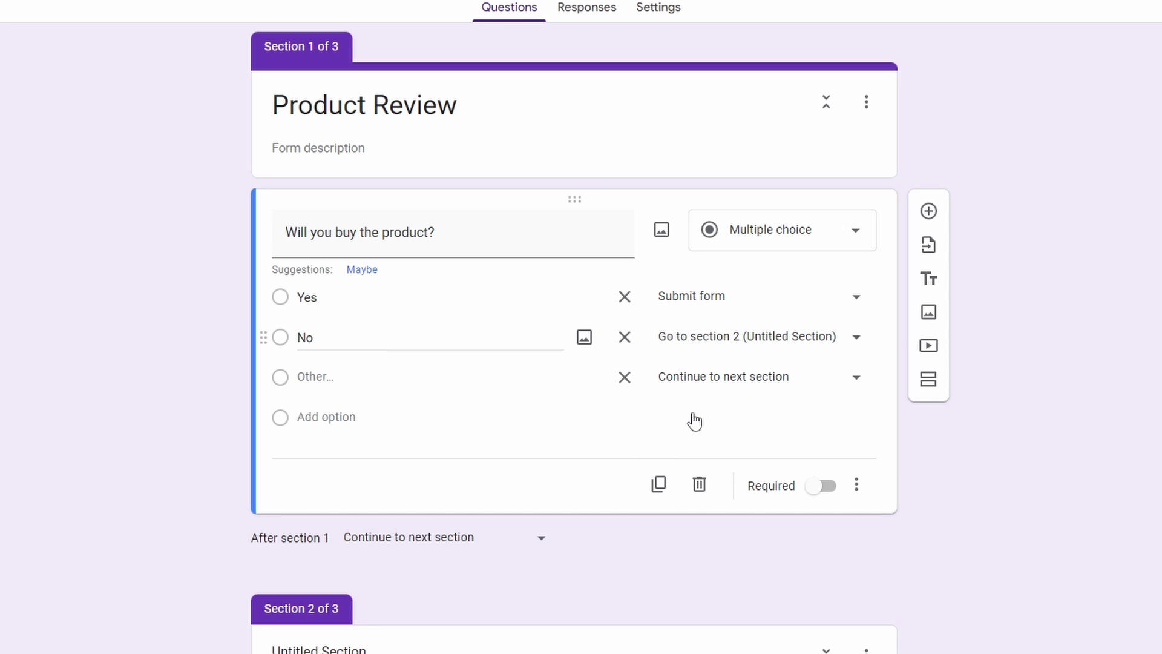
click(805, 394)
click(692, 508)
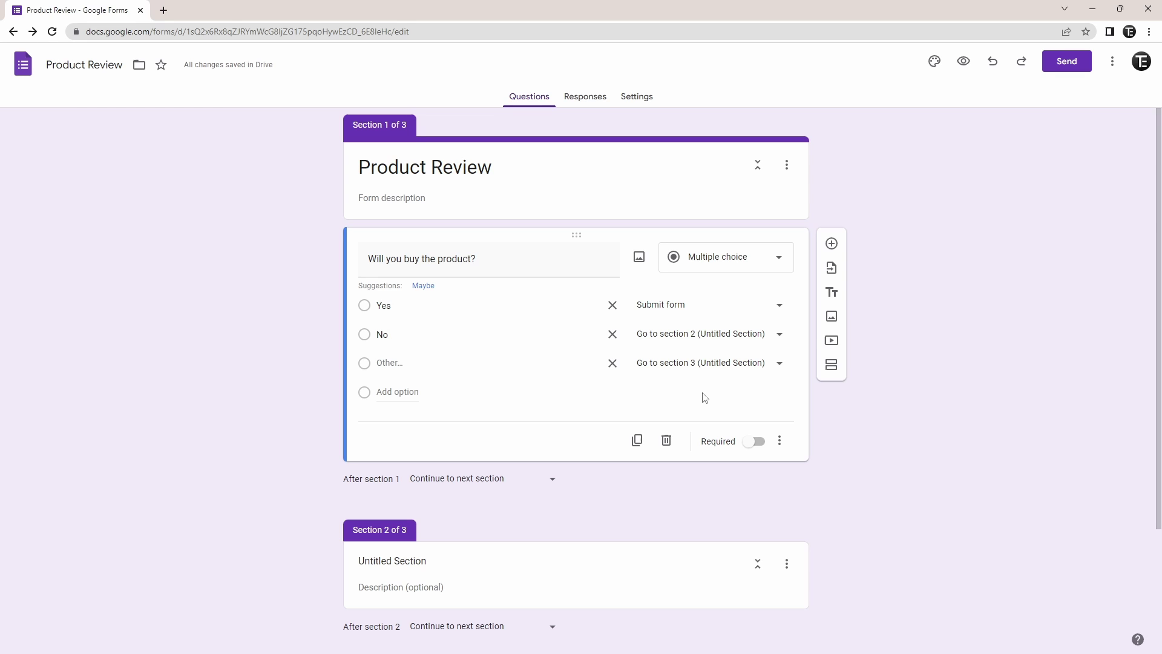
Set the 'After section 2' option to Submit form.
scroll(704, 397, down, 2)
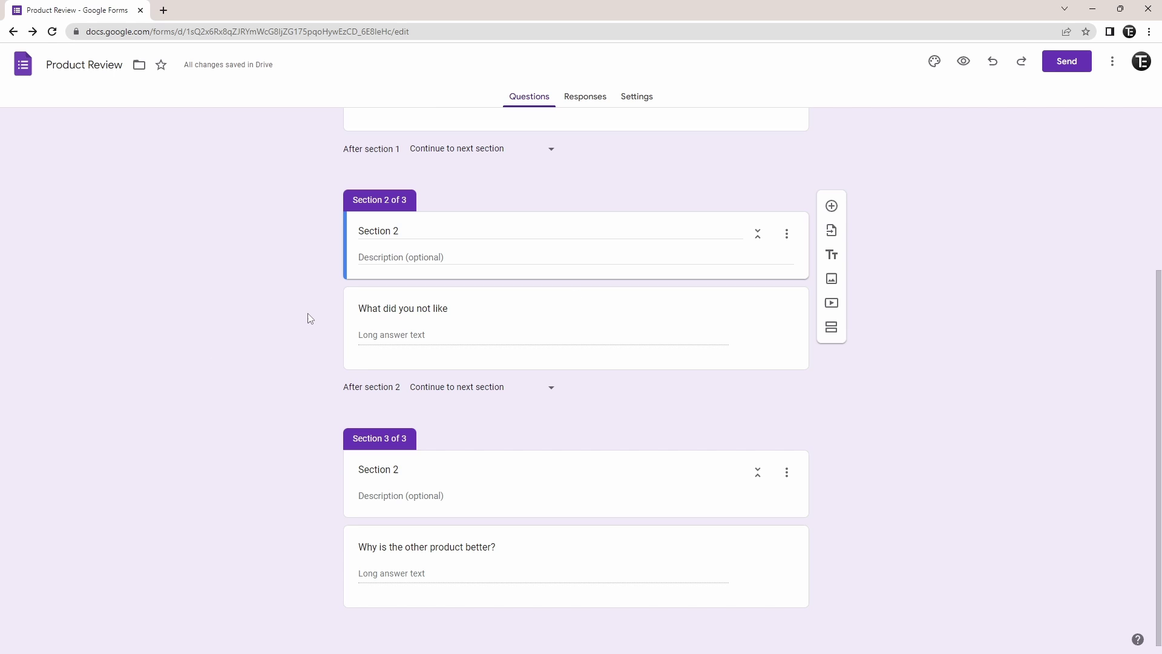
click(548, 395)
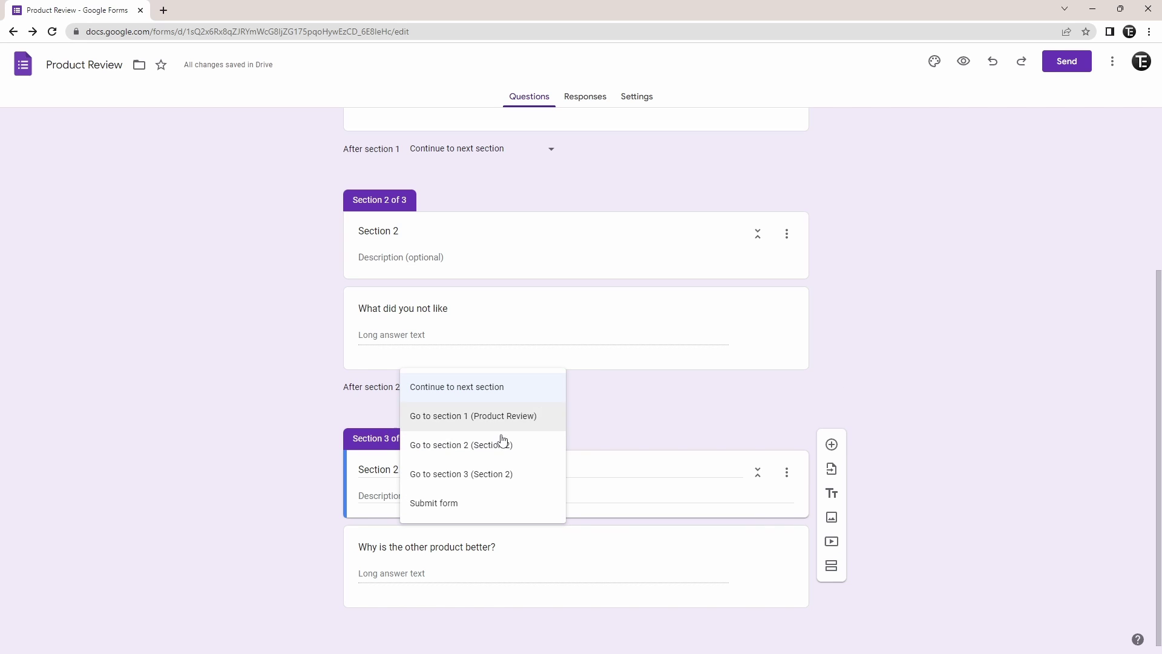
click(466, 507)
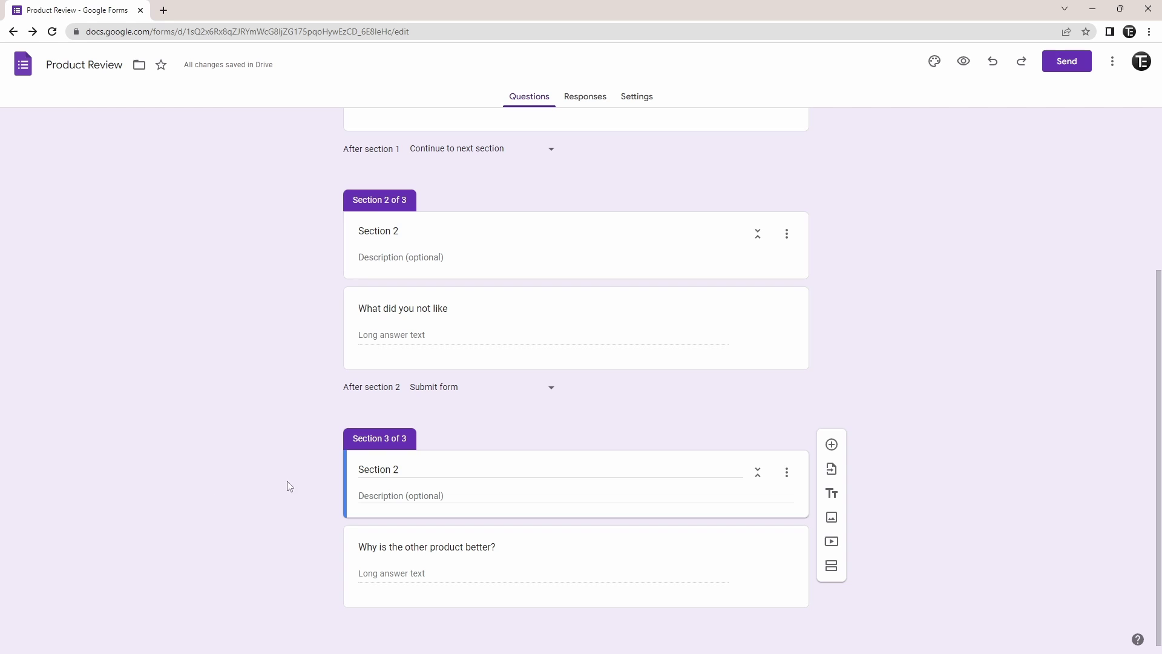
scroll(222, 422, up, 4)
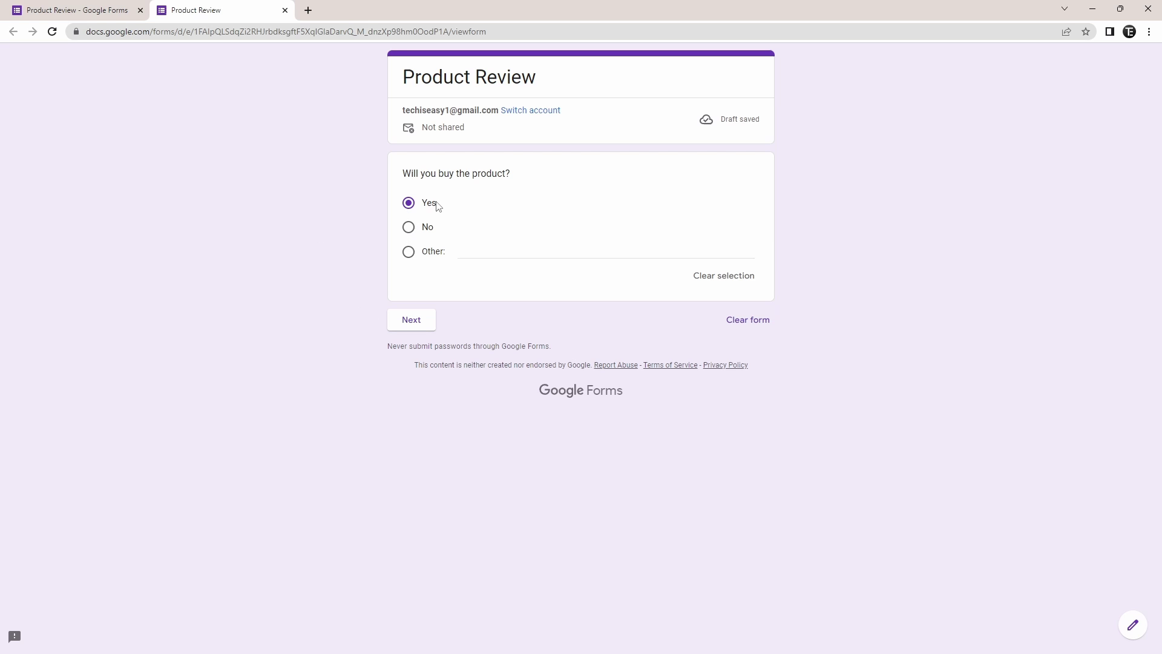
In preview, check that Yes leads to submission and No to the dislikes question, answering 'the price'.
click(415, 323)
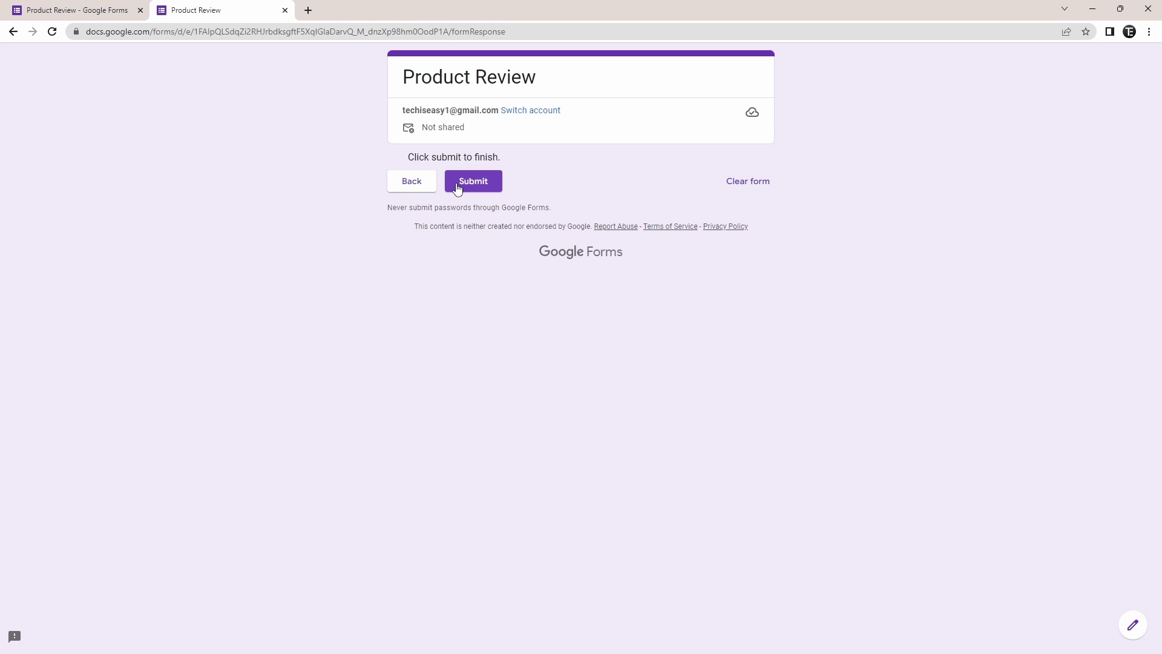
click(416, 182)
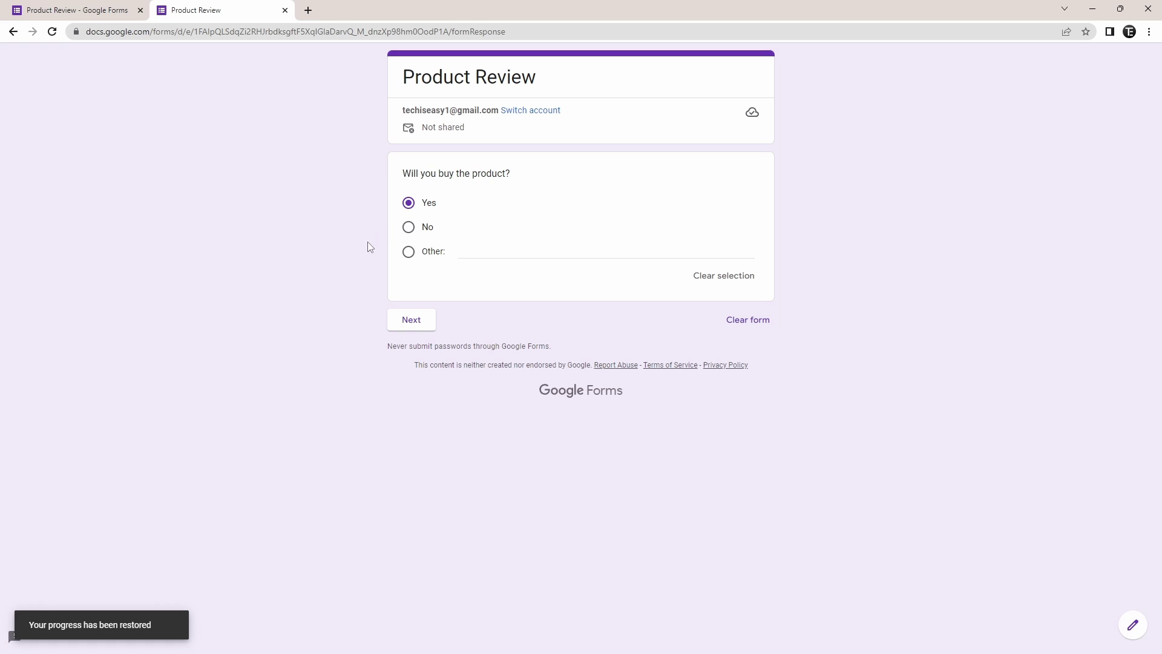
click(408, 227)
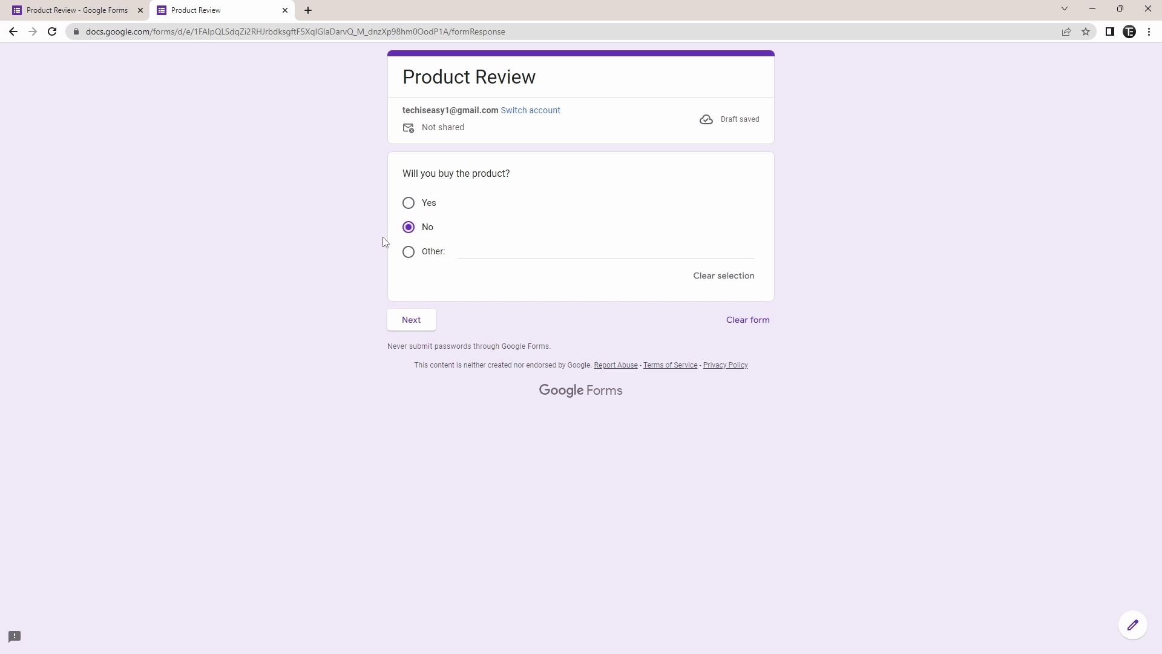
click(401, 326)
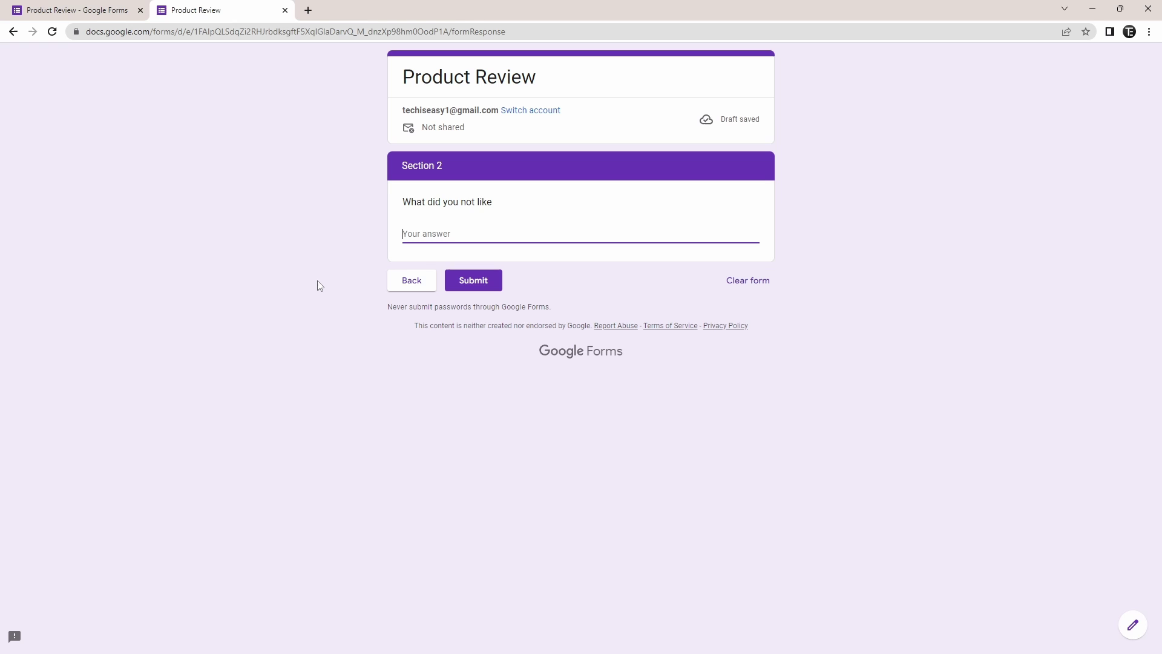
text(the price)
Go back, choose Other, and check it leads to the competitor question.
click(401, 280)
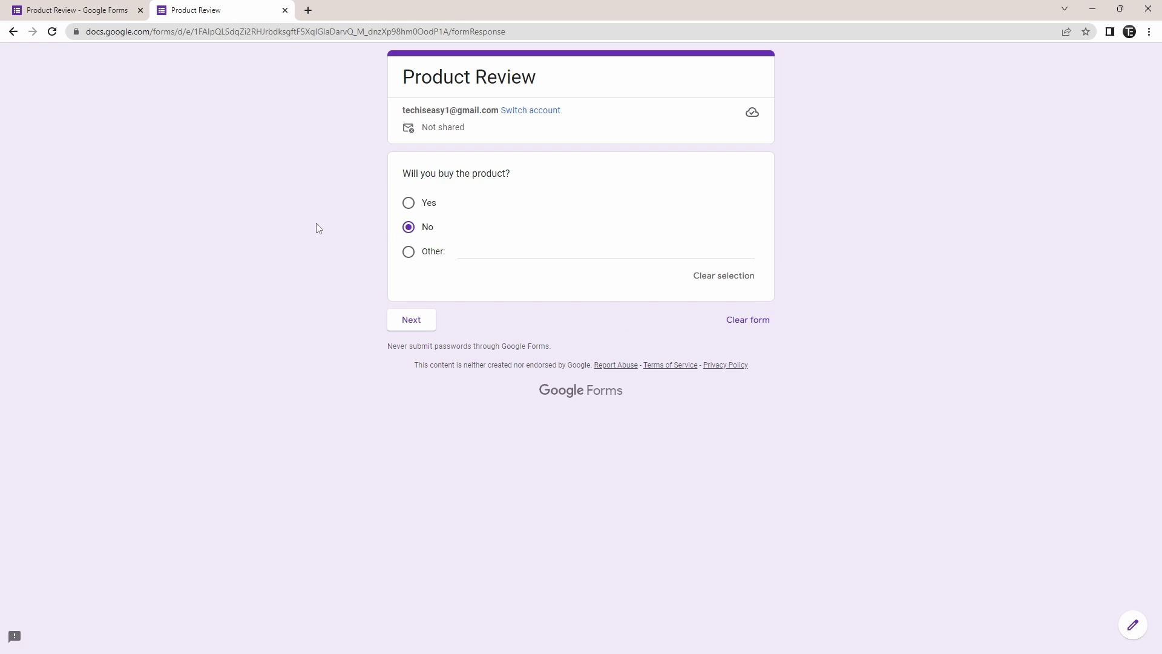
click(409, 252)
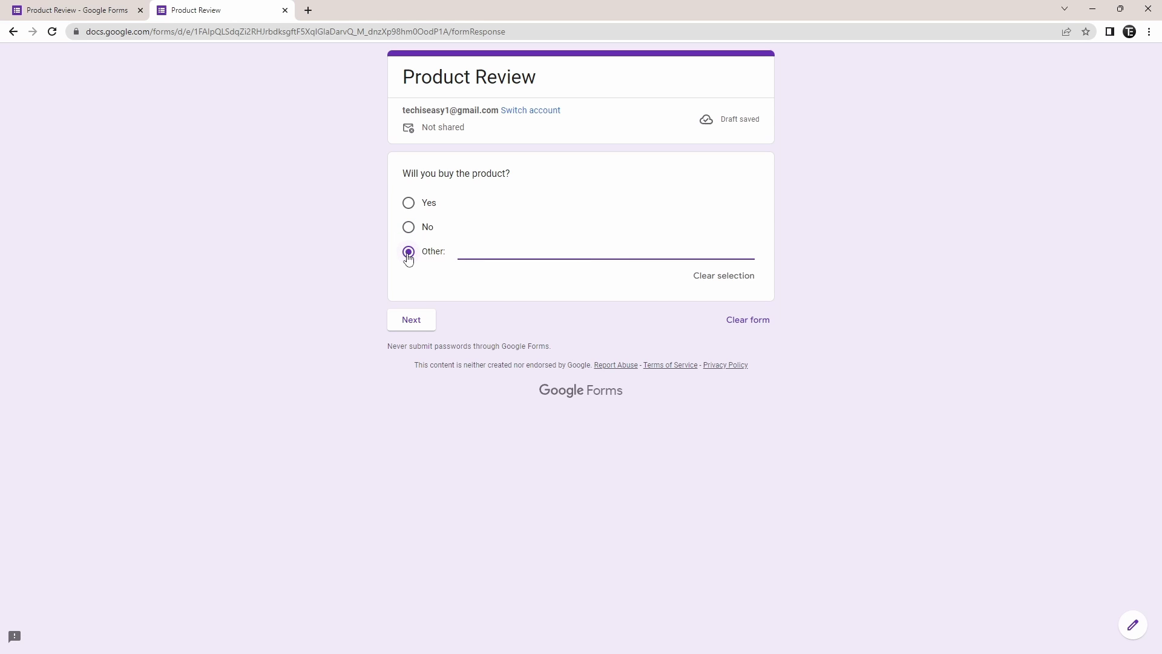
click(406, 320)
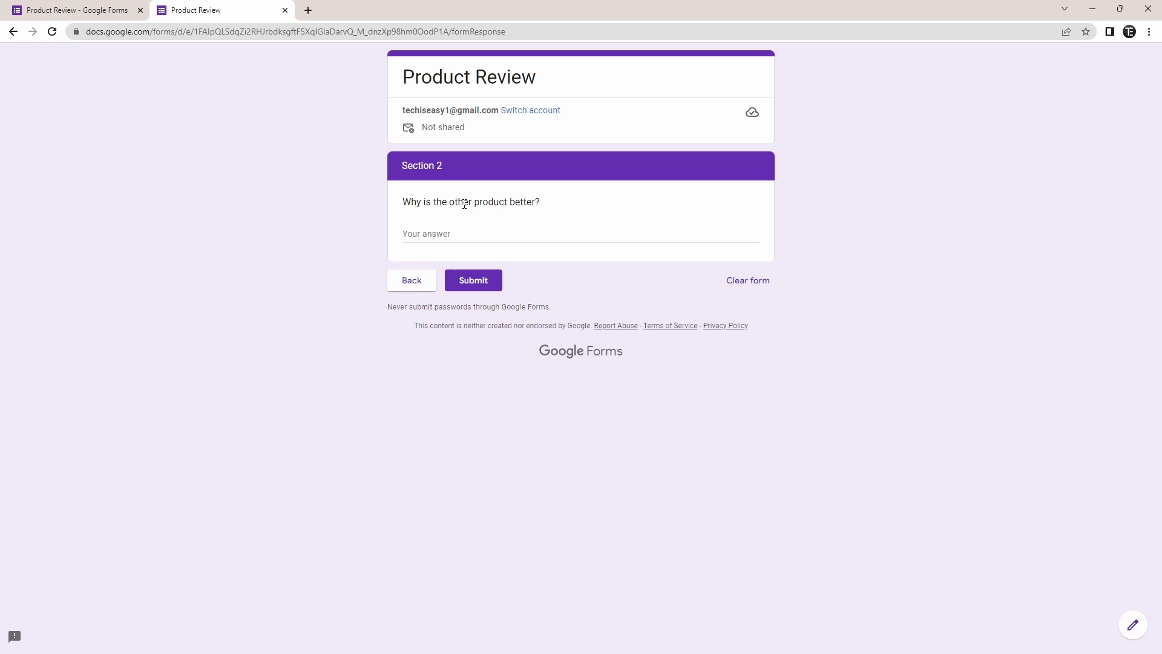
click(427, 236)
Close the preview tab with Ctrl+W to return to the form editor.
key(ctrl+w)
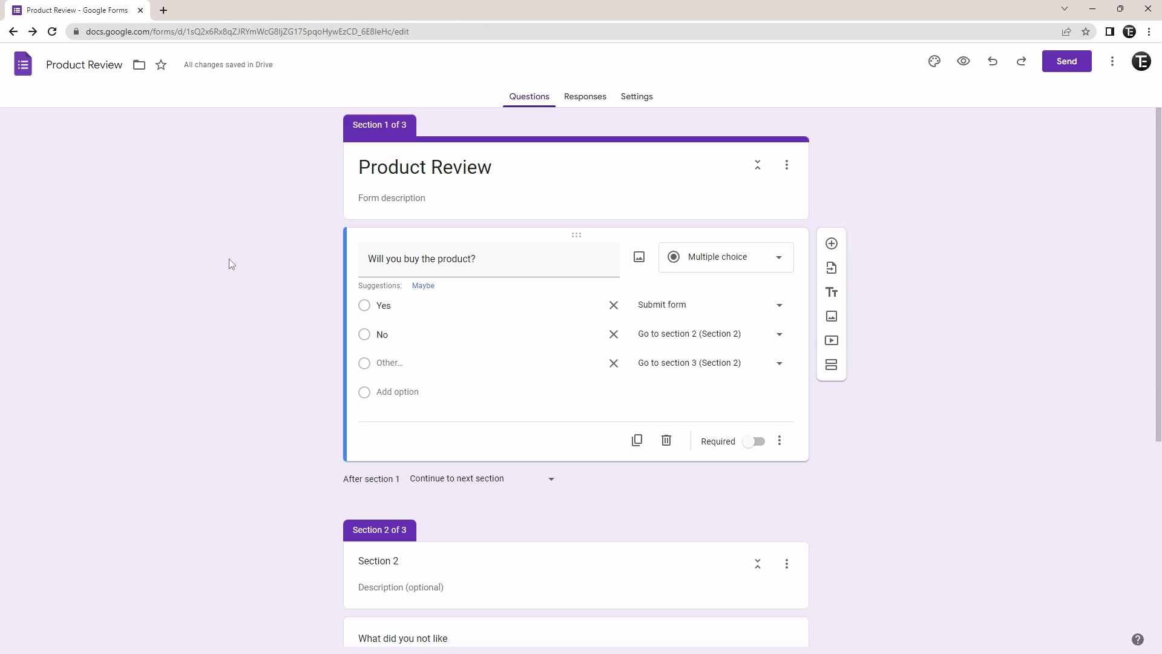